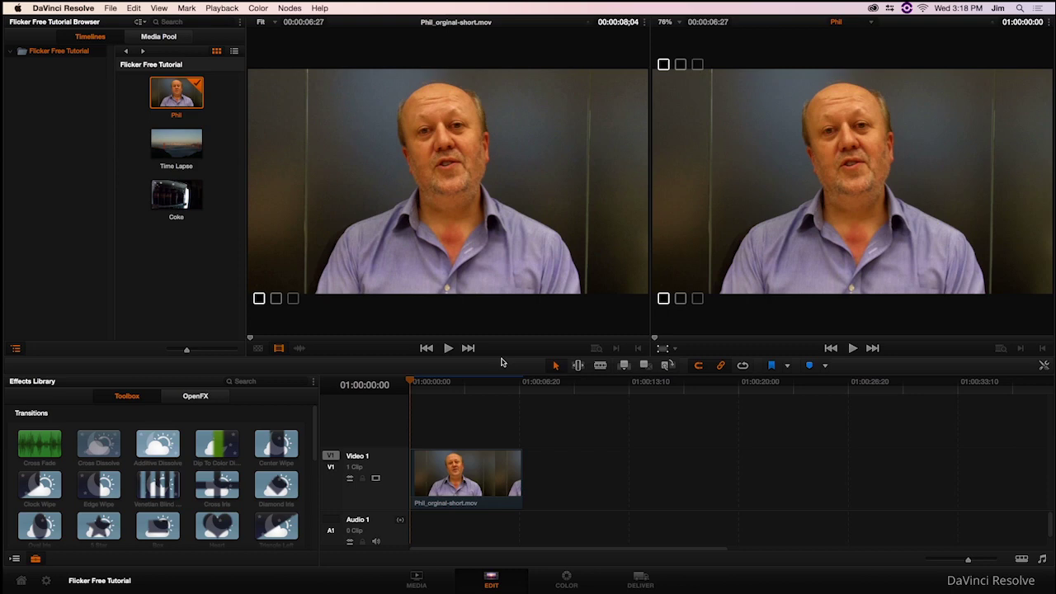
- Play the original flickering interview clip in the source viewer, replaying it from the start
click(450, 348)
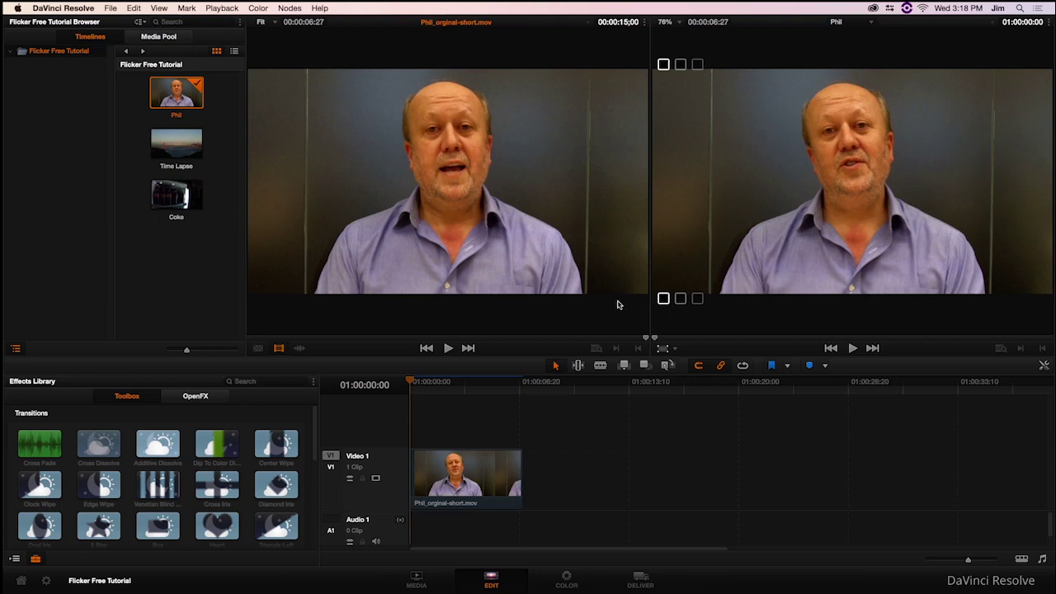
key(Home)
key(space)
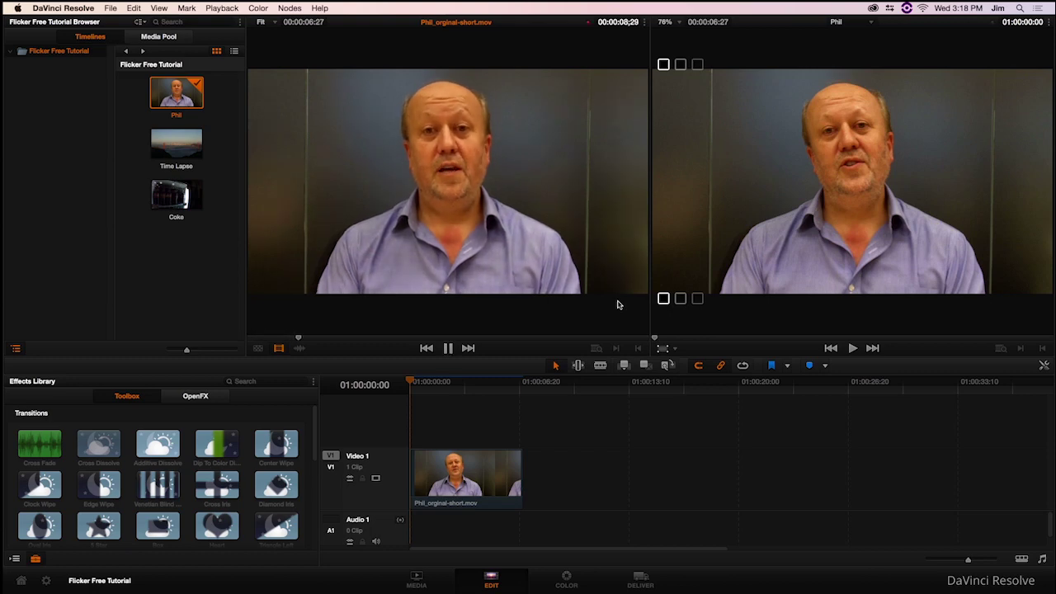
key(space)
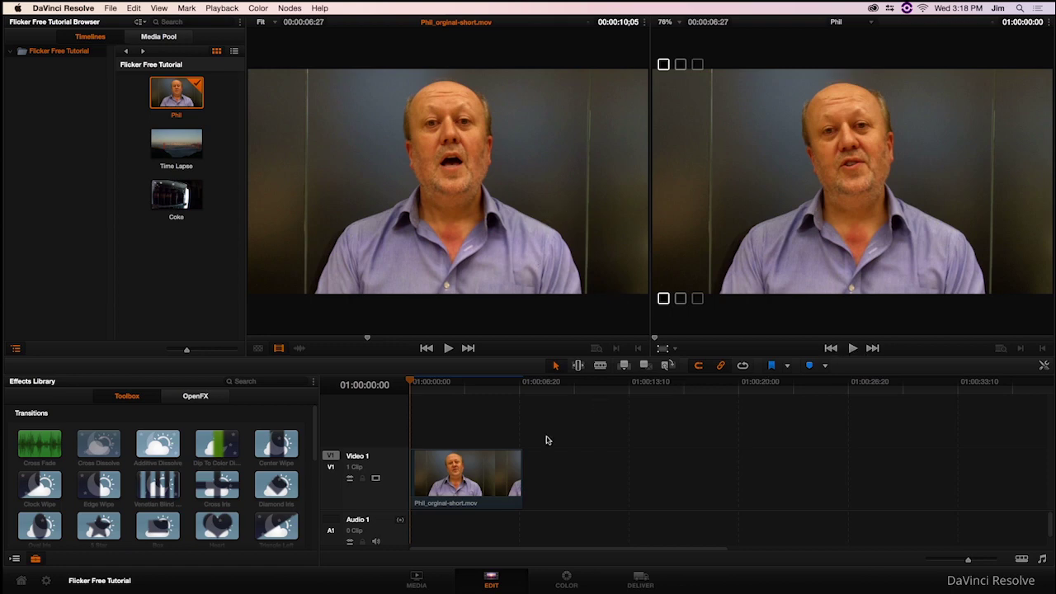
- Play the de-flickered timeline version, then replay it from the timeline start
click(854, 350)
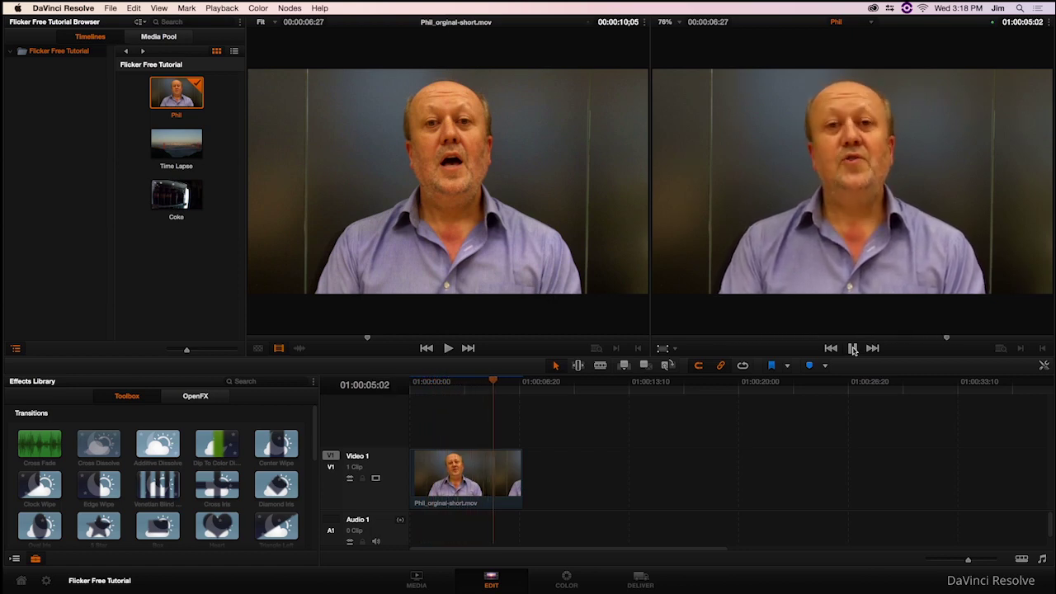
click(853, 349)
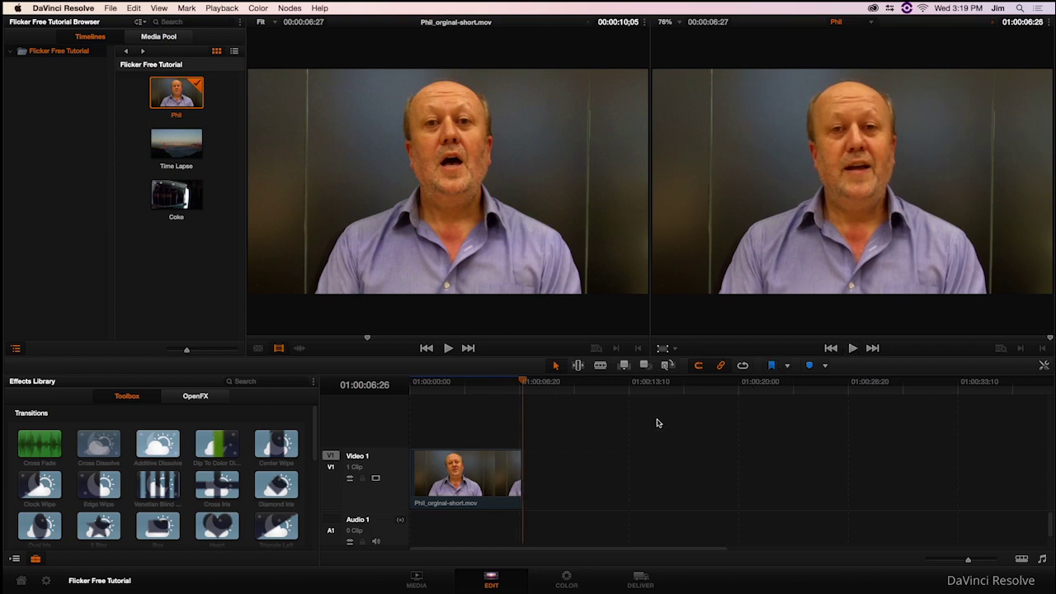
click(518, 384)
drag(518, 384, 360, 396)
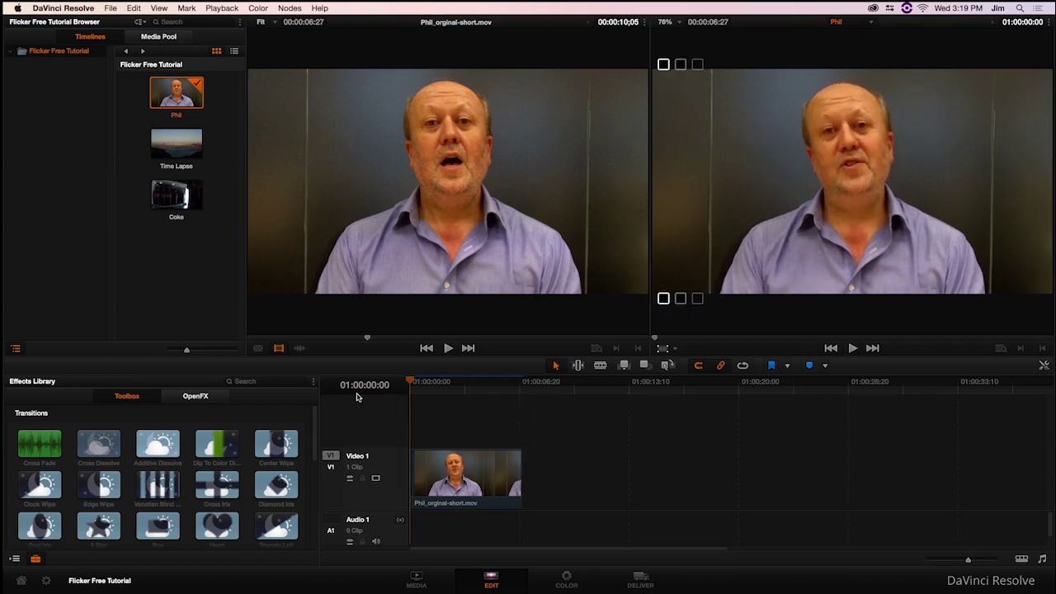
key(space)
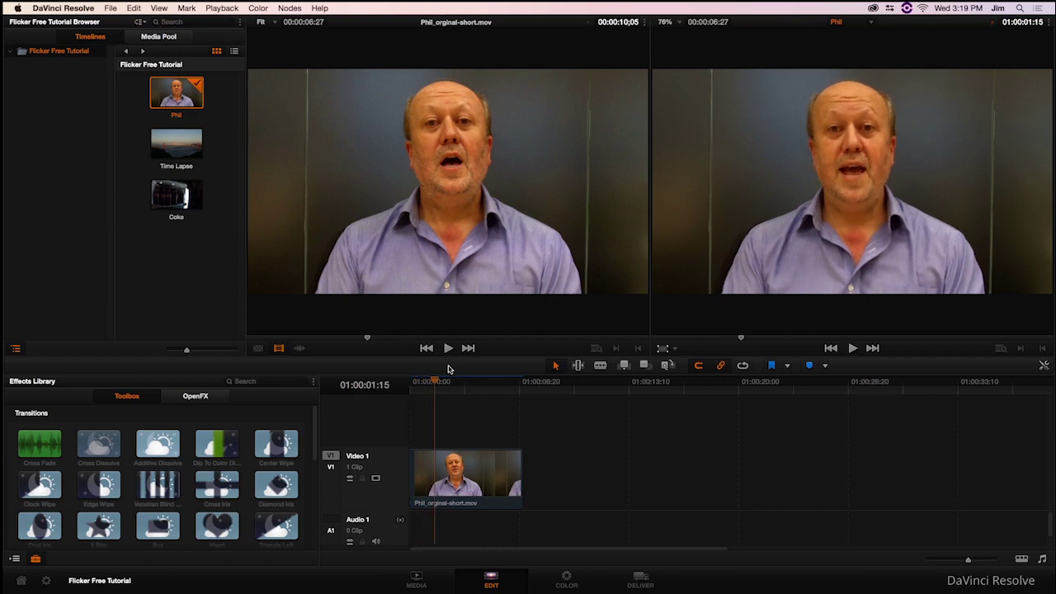
- Compare the original clip and timeline version once more, then go to the Color page
click(448, 348)
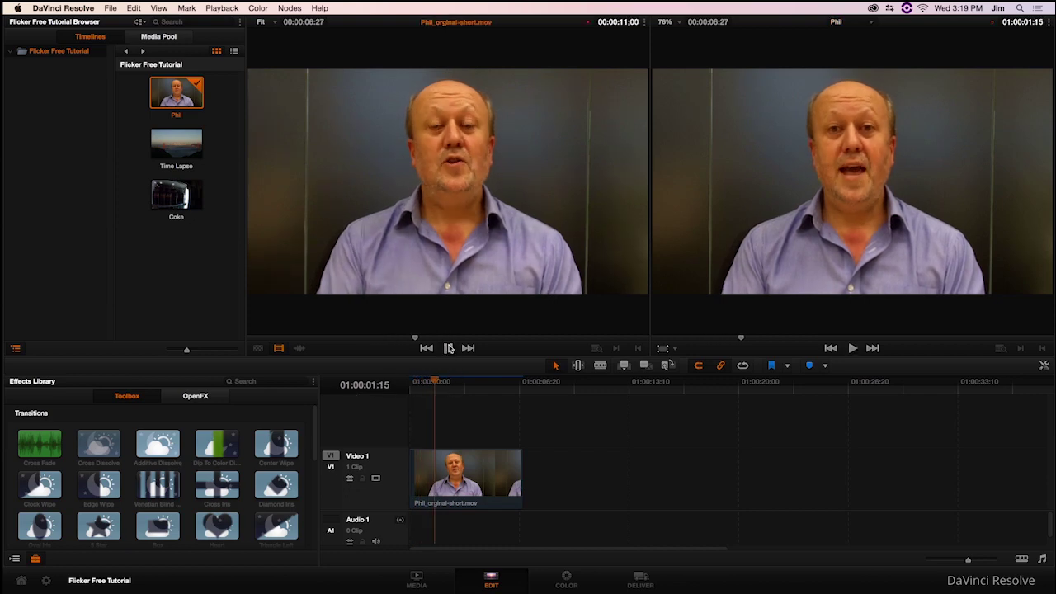
click(448, 348)
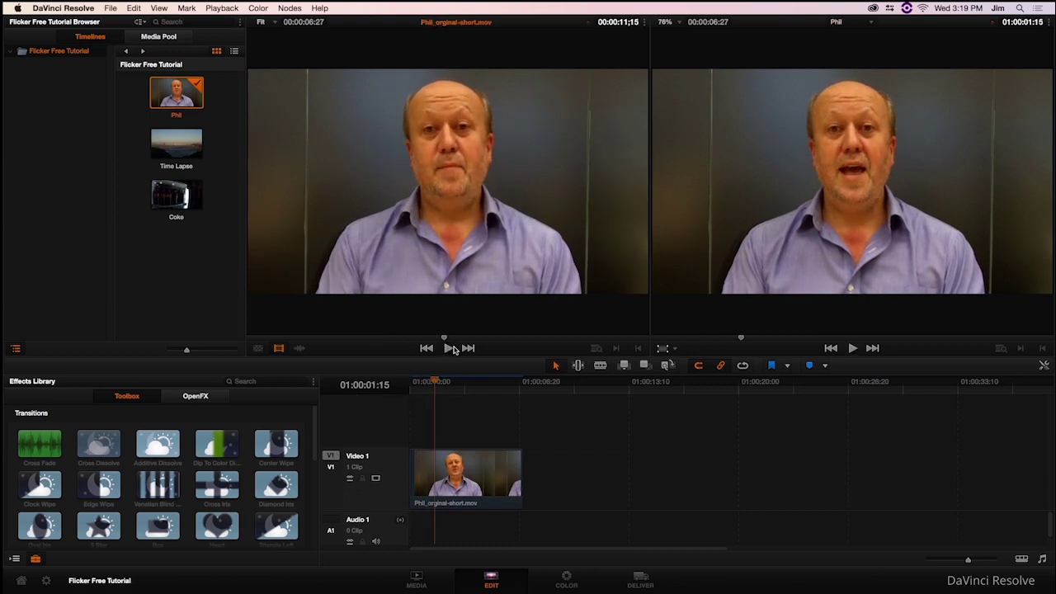
click(854, 348)
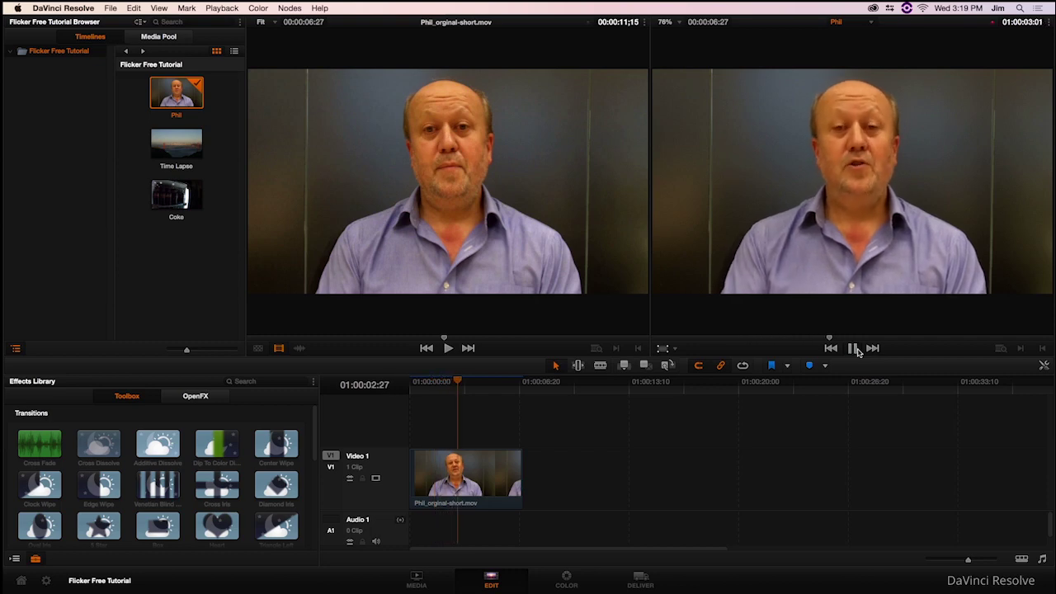
click(855, 349)
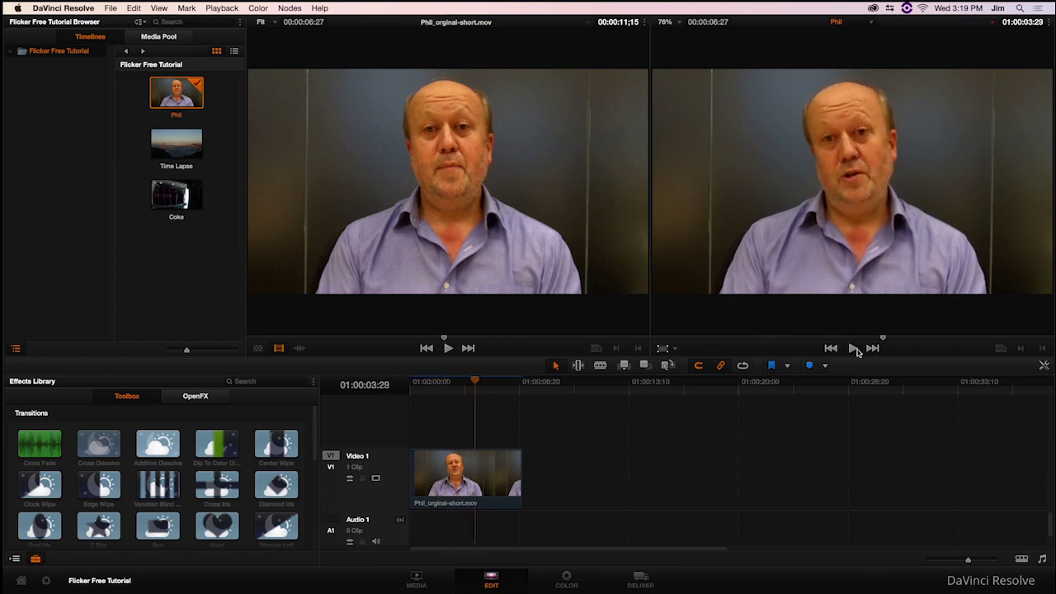
click(569, 582)
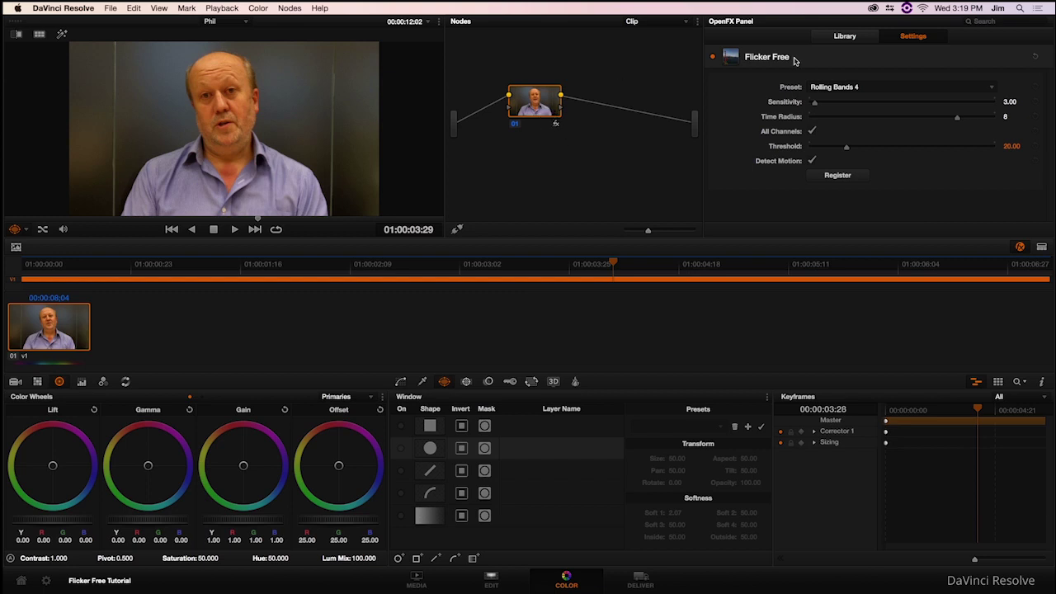
- Check the installed Digital Anarchy plugins, then return to the Flicker Free Rolling Bands 4 settings
click(835, 36)
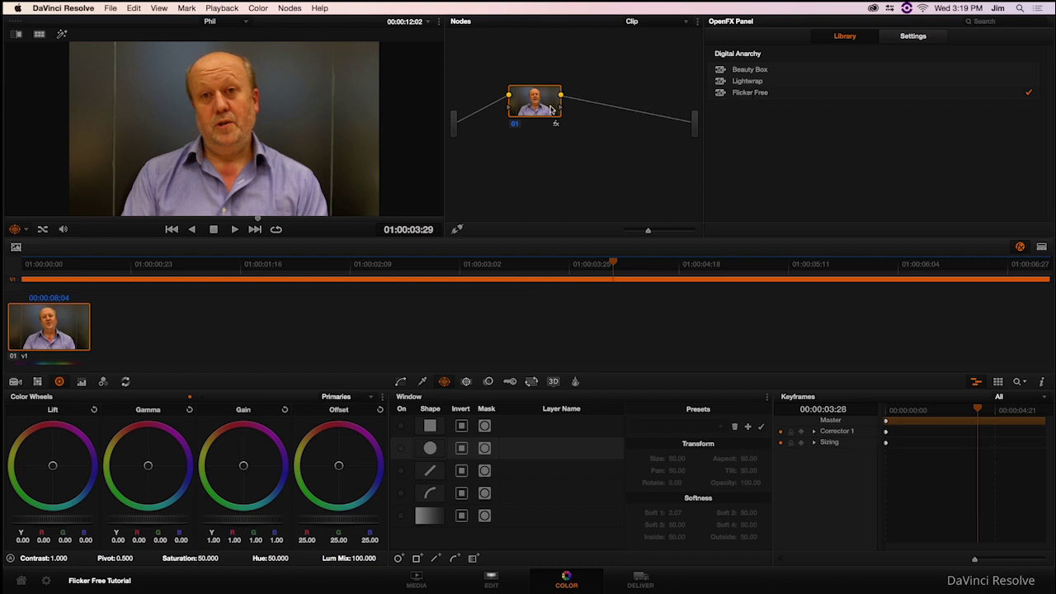
click(907, 42)
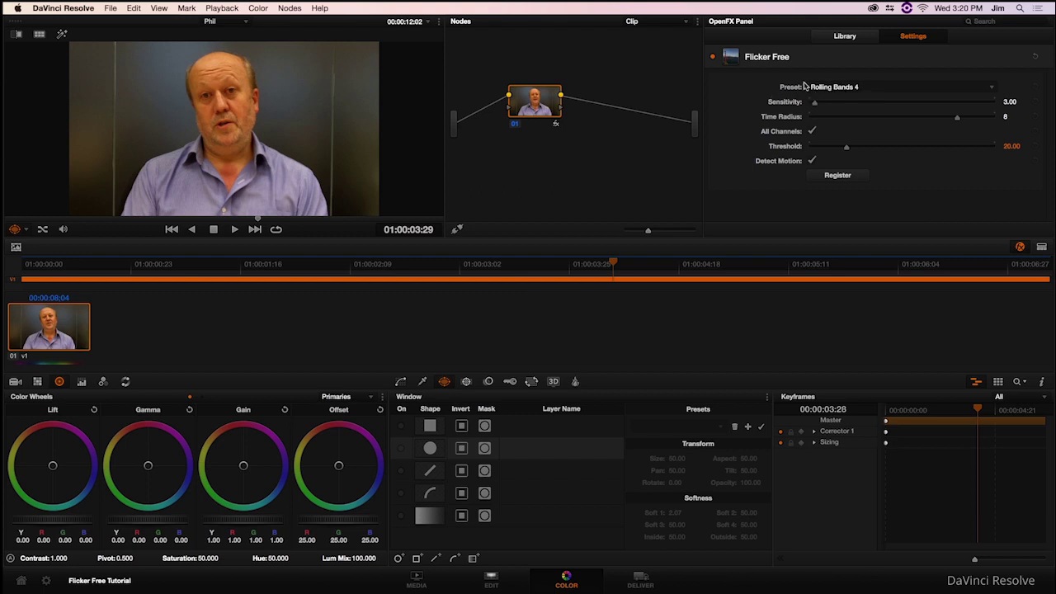
click(834, 88)
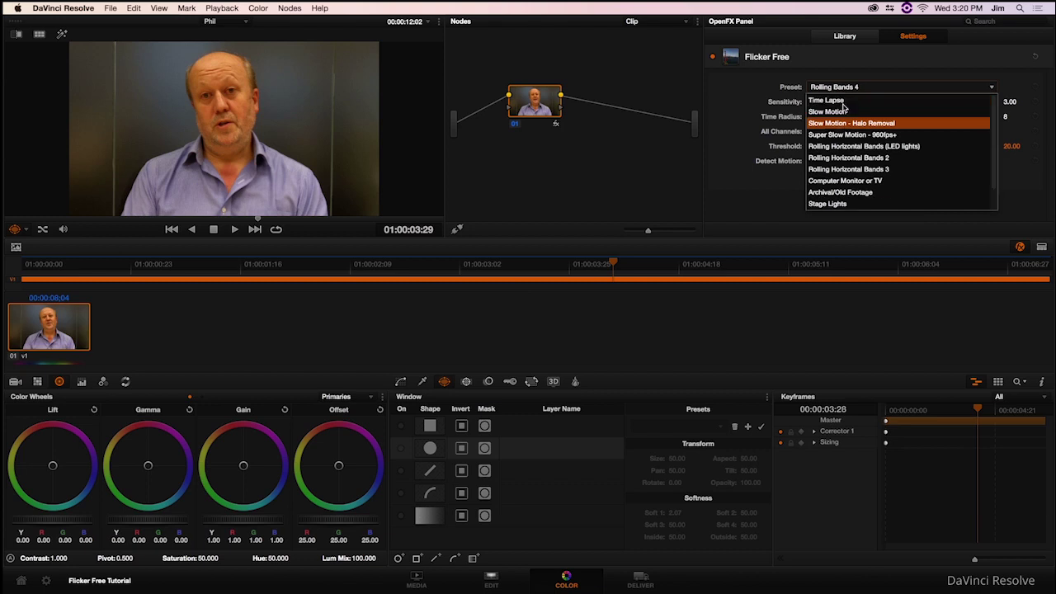
scroll(843, 137, down, 2)
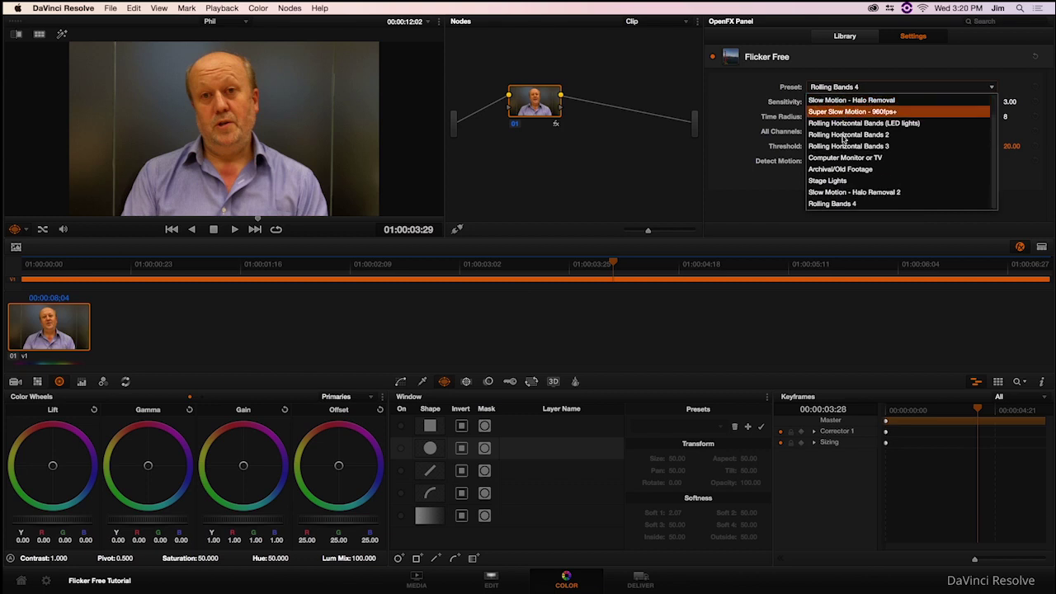
scroll(843, 138, up, 2)
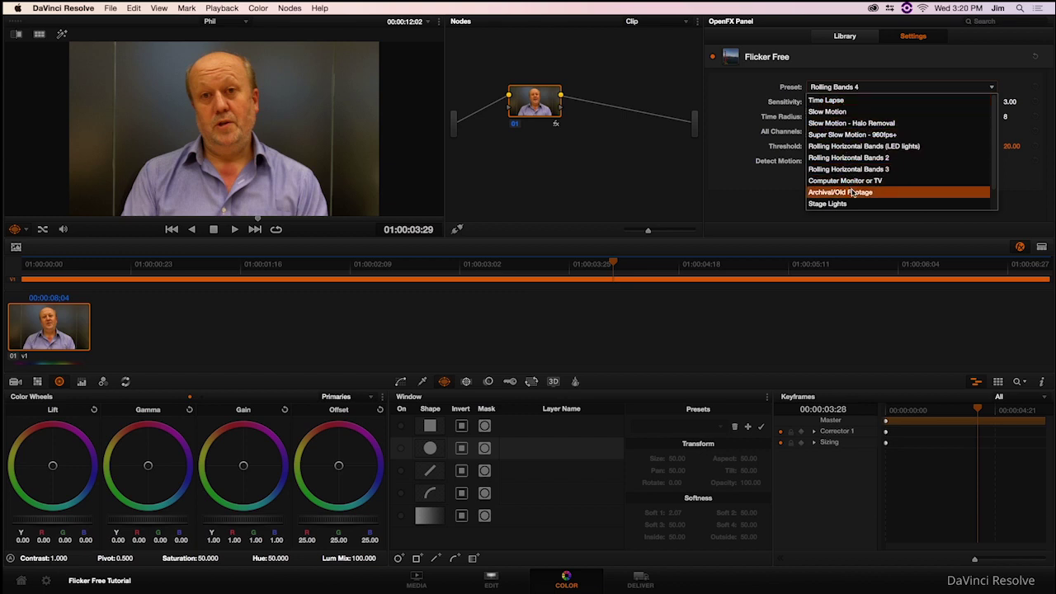
scroll(853, 198, down, 2)
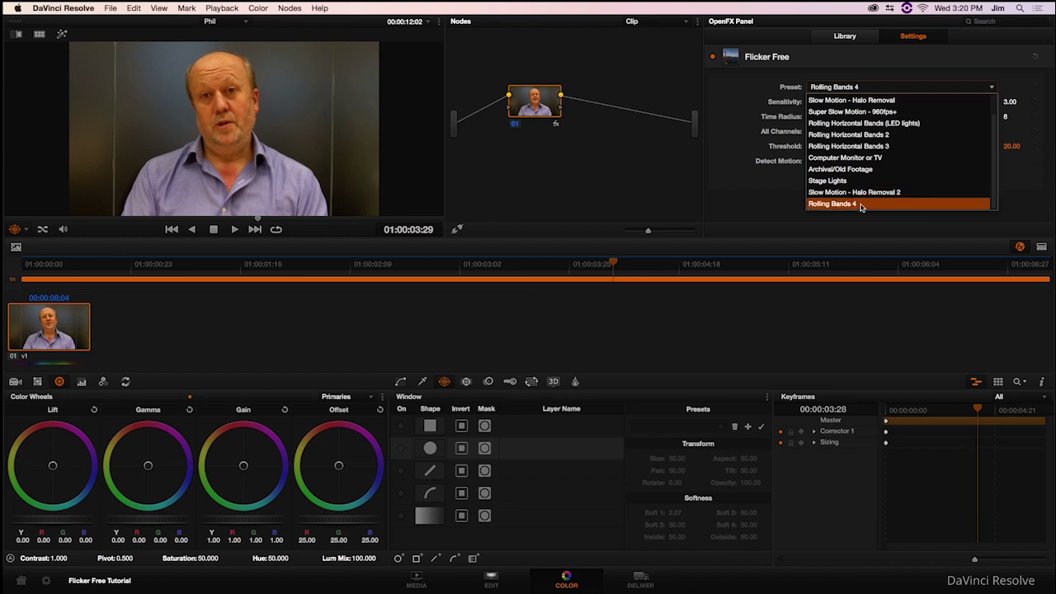
click(720, 202)
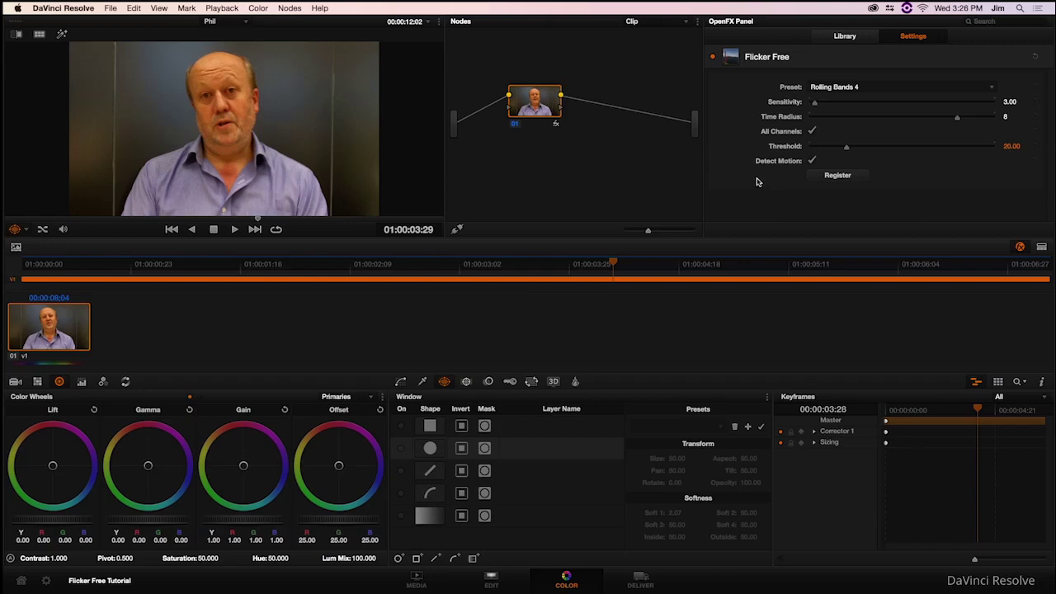
click(506, 583)
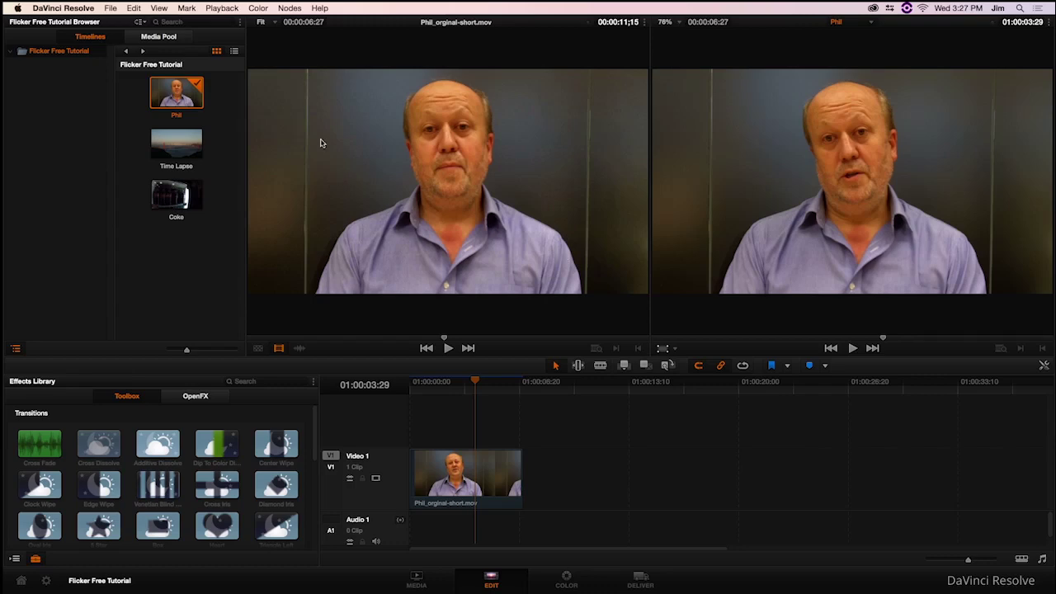
- Open the Coke timeline and load Coke_flickering.mov as the source at its first frame
double_click(171, 204)
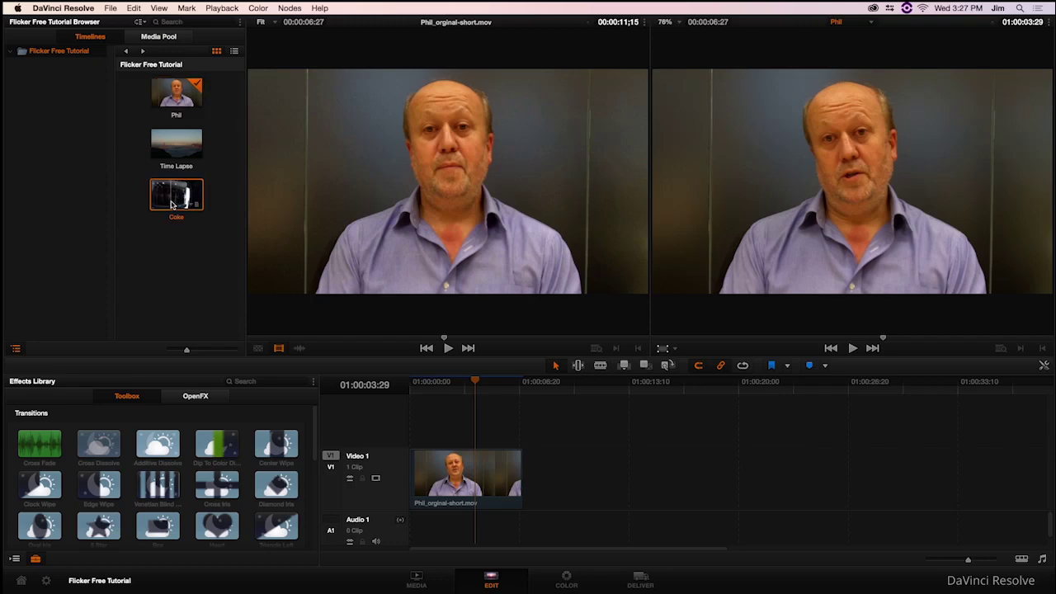
click(162, 37)
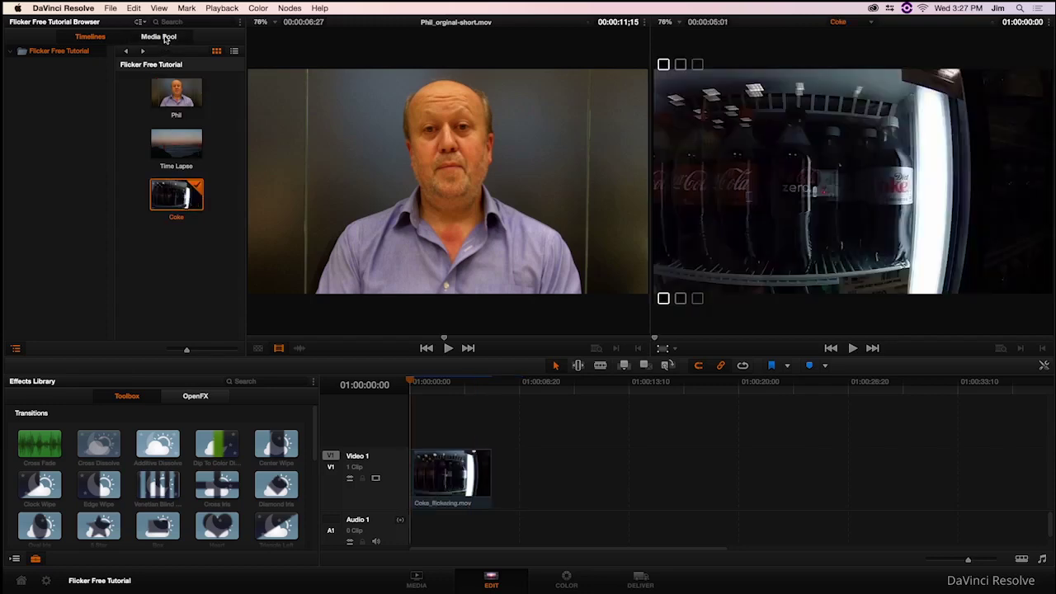
double_click(114, 95)
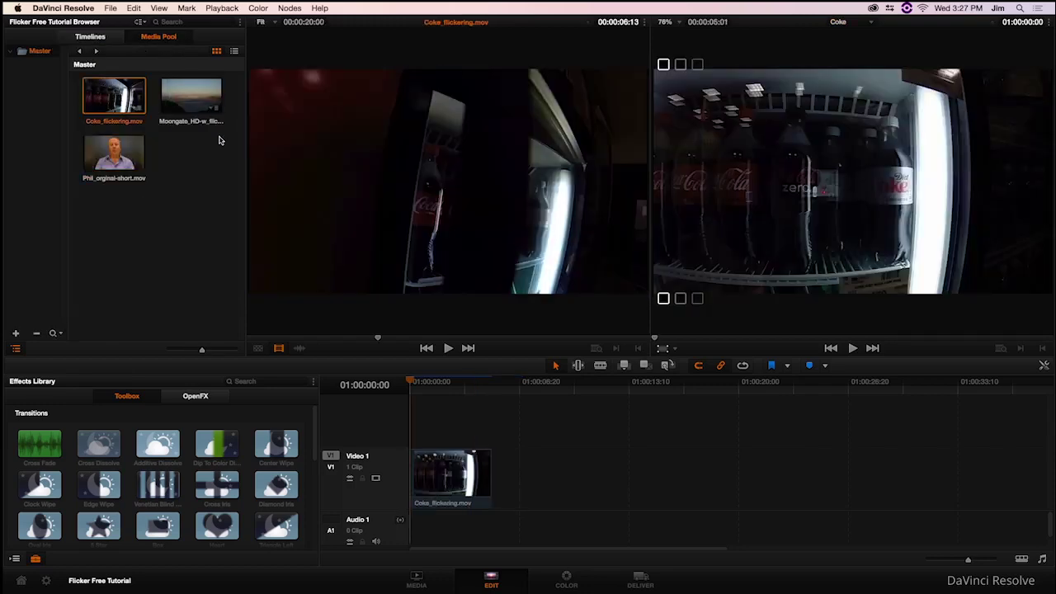
drag(358, 338, 221, 348)
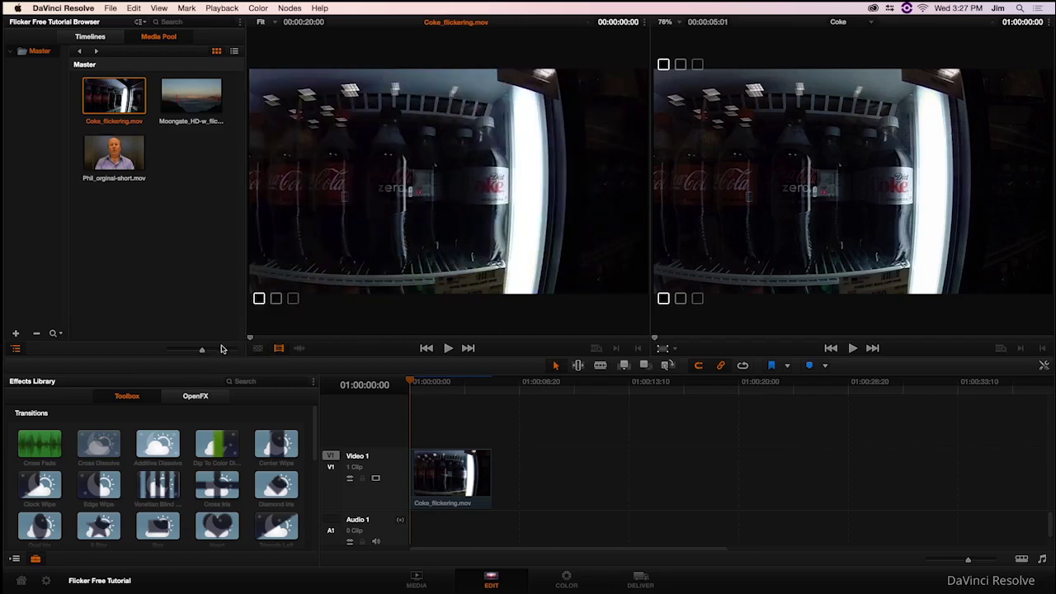
- Play the flickering Coke source clip twice, rewinding to the start each time
key(space)
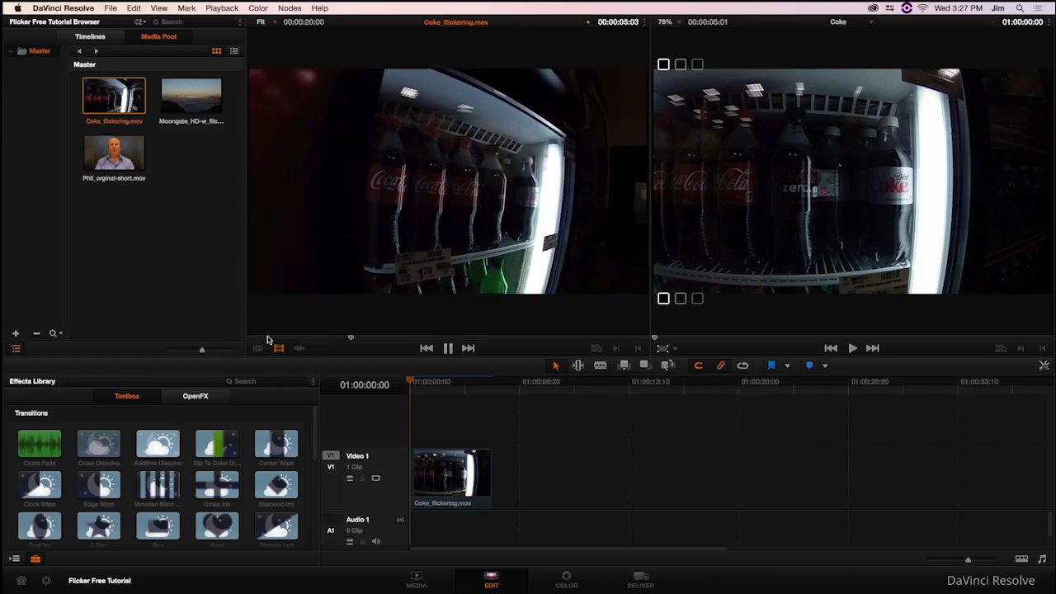
key(space)
key(Home)
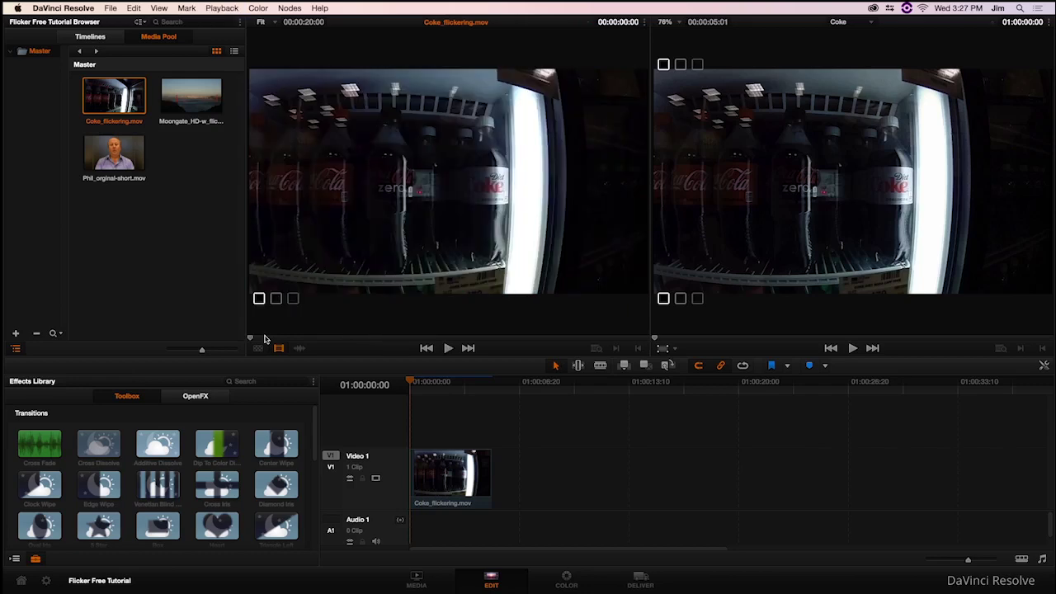
key(space)
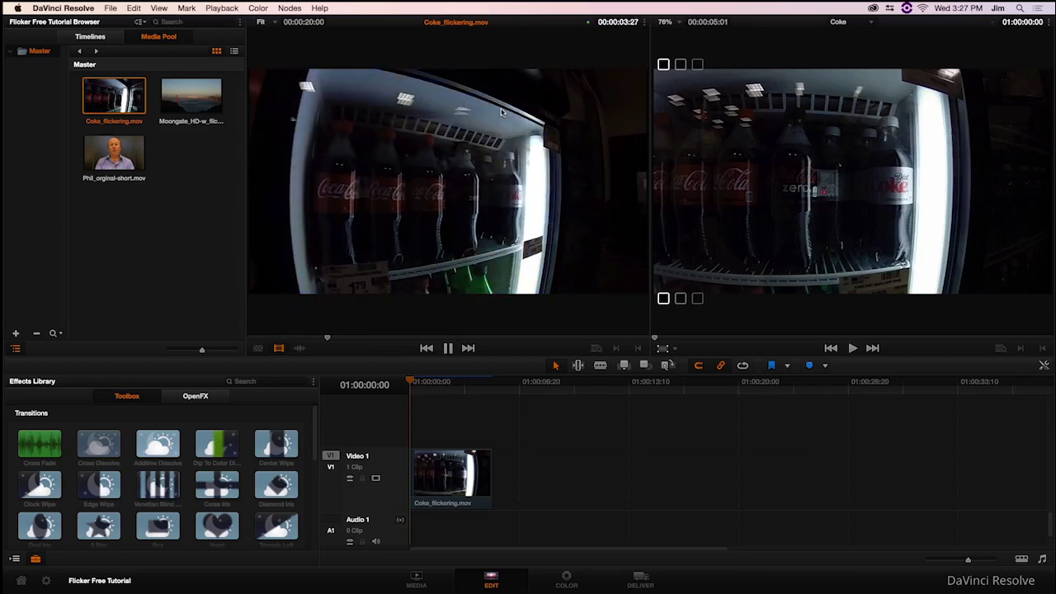
key(space)
key(Home)
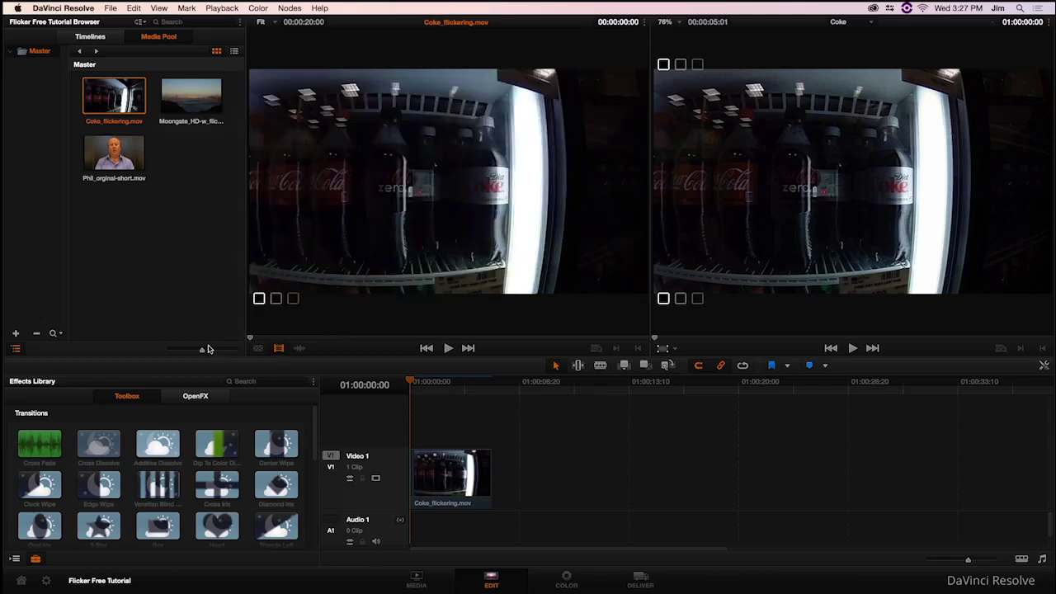
- Step five frames through the Coke clip, play it again, then start the de-flickered timeline
key(Right)
key(Right)
key(Right)
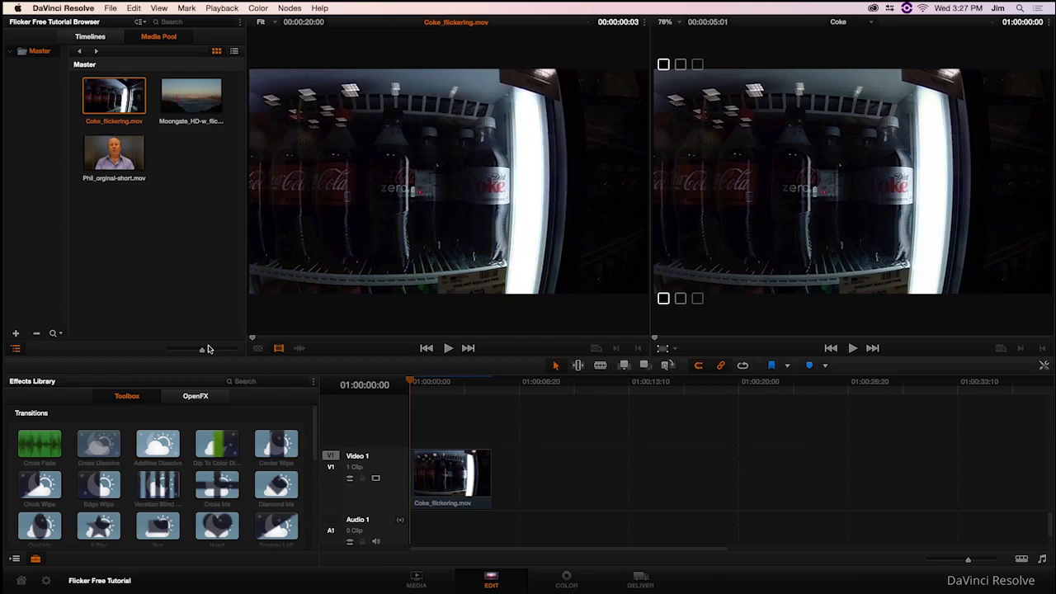
key(Right)
key(Right)
key(Right)
key(Right)
key(Right)
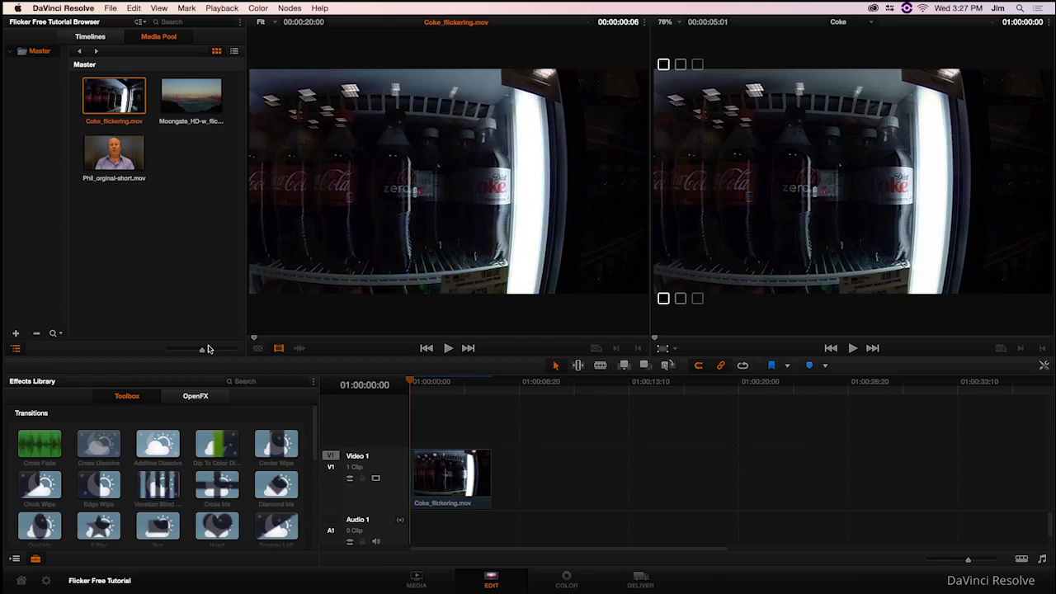
key(Right)
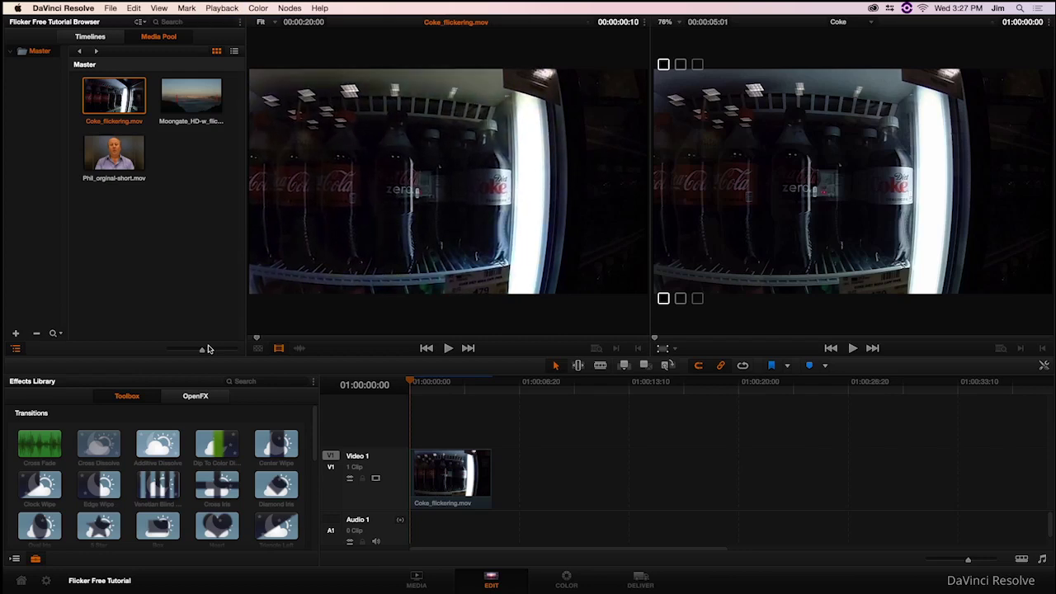
key(Right)
key(Right)
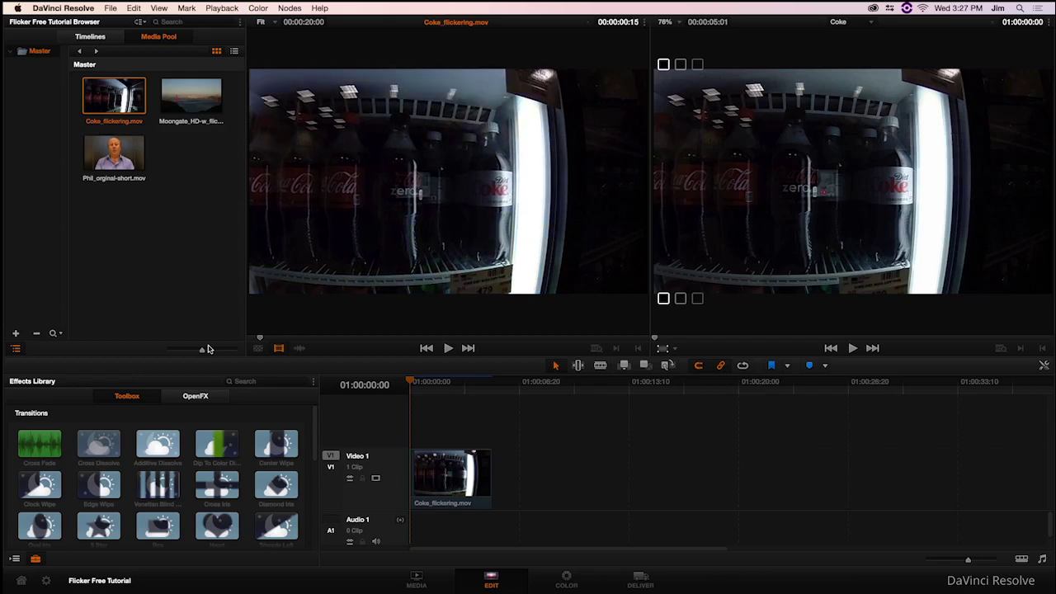
key(Right)
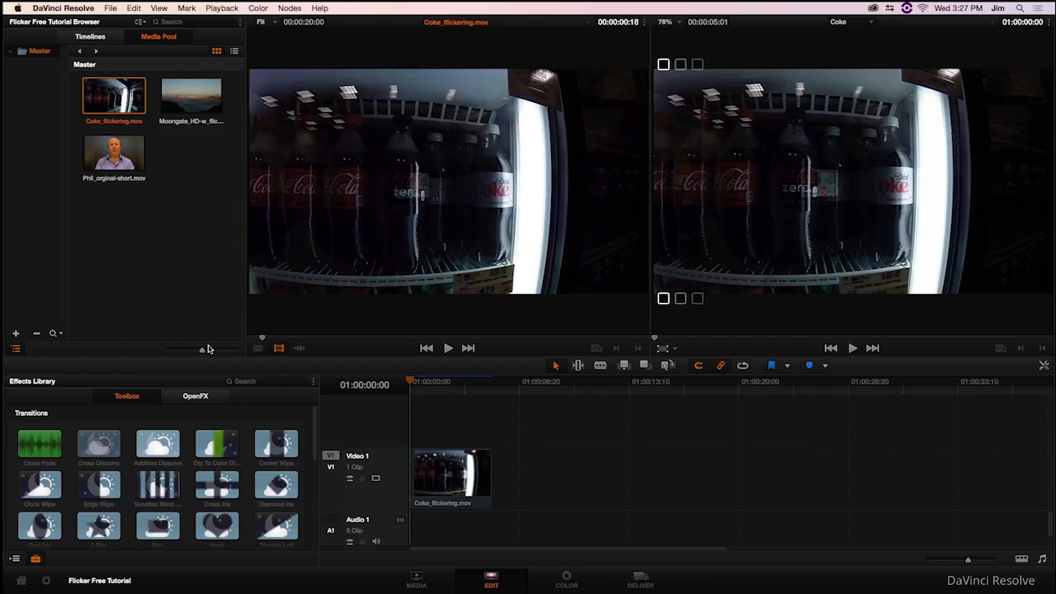
key(space)
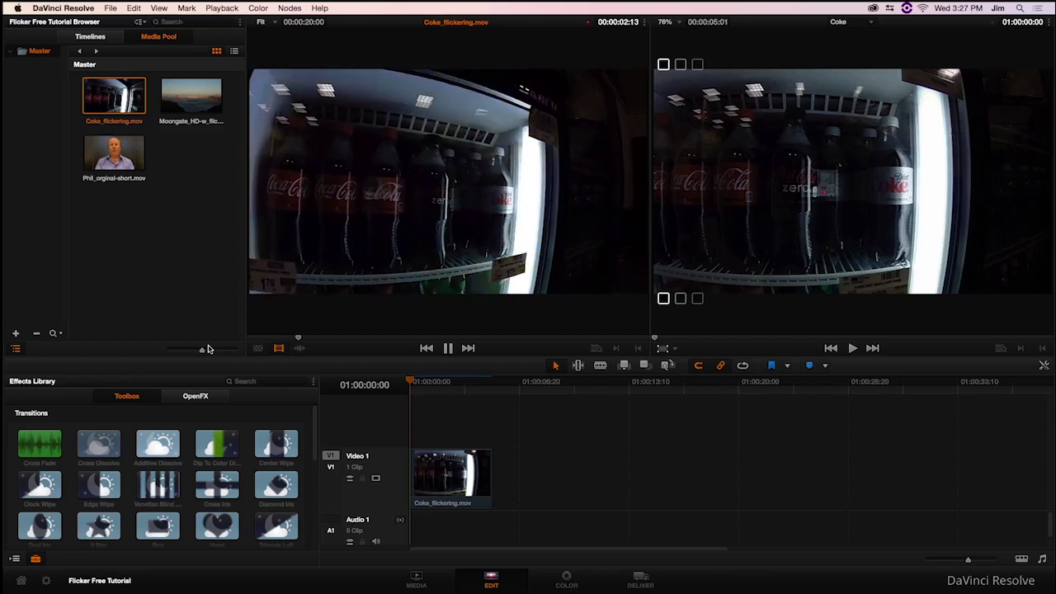
key(space)
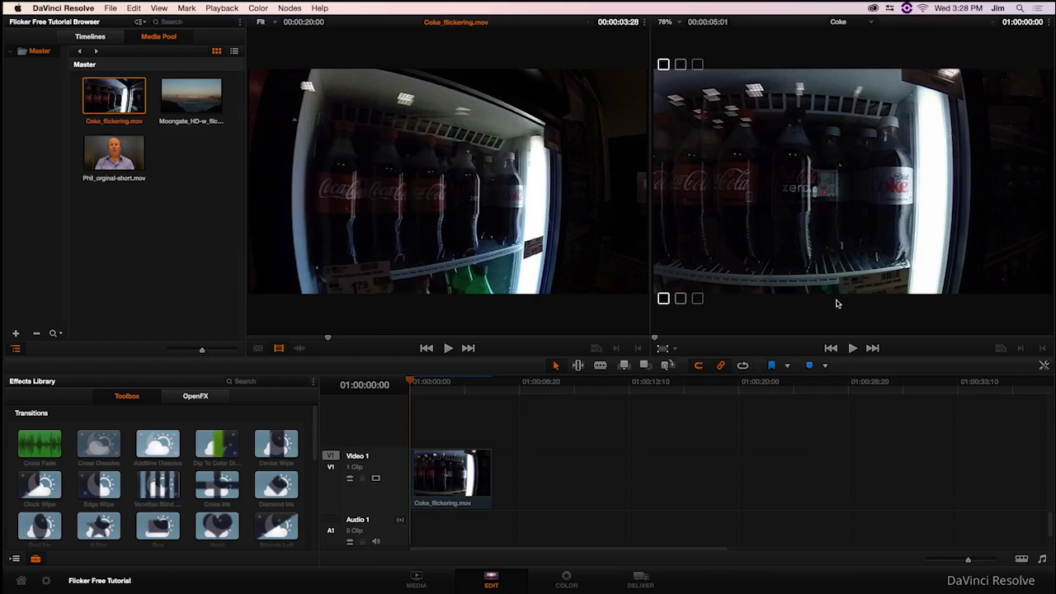
click(853, 349)
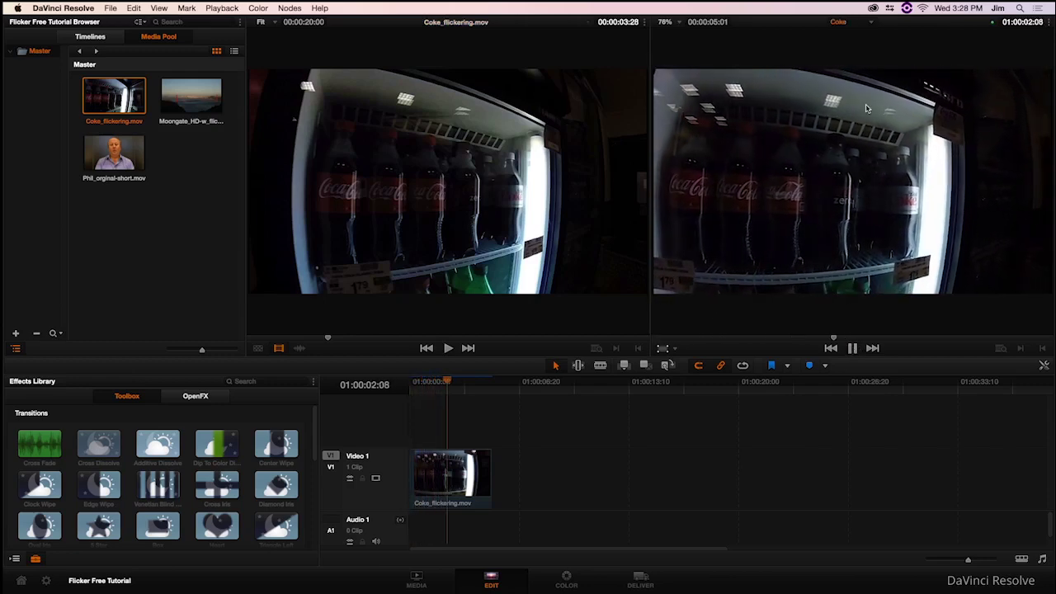
- Stop the Coke timeline playback and switch to the Color page for its Flicker Free settings
key(space)
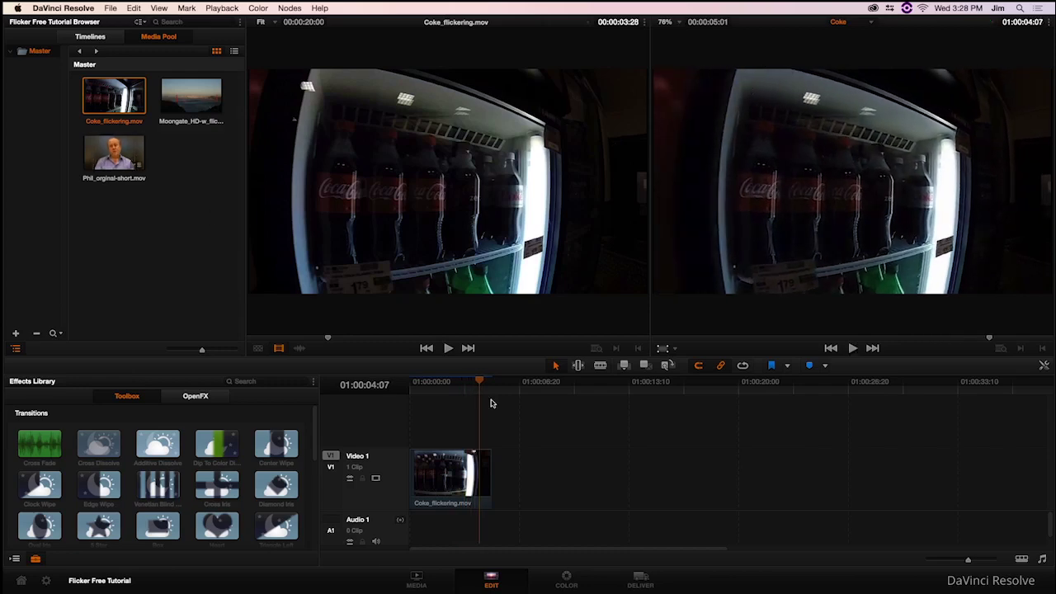
click(566, 578)
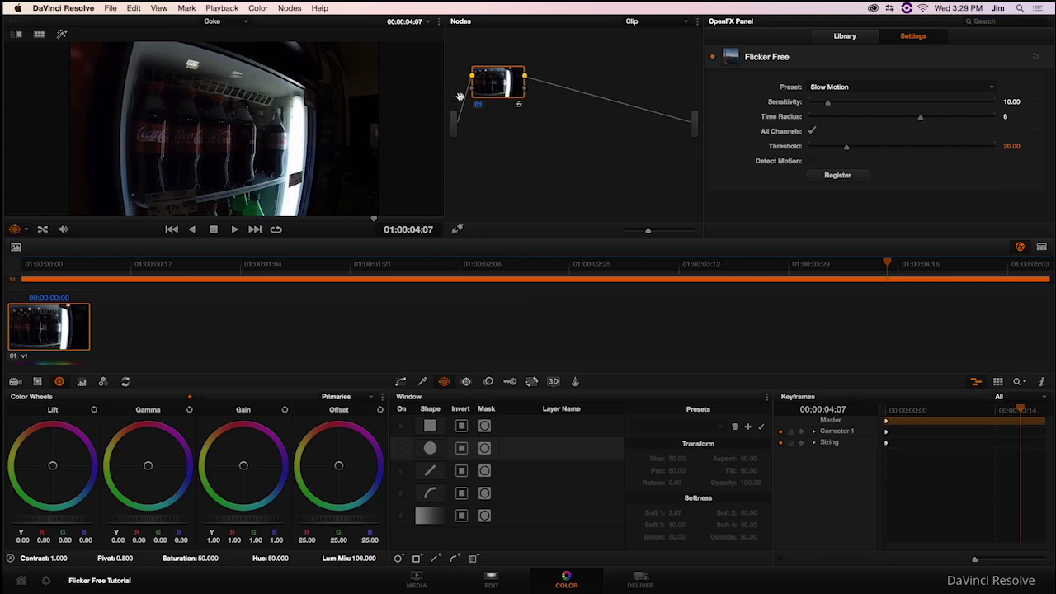
- Return to the Edit page after reviewing the Slow Motion settings (Sensitivity 10.00, Time Radius 6)
click(503, 573)
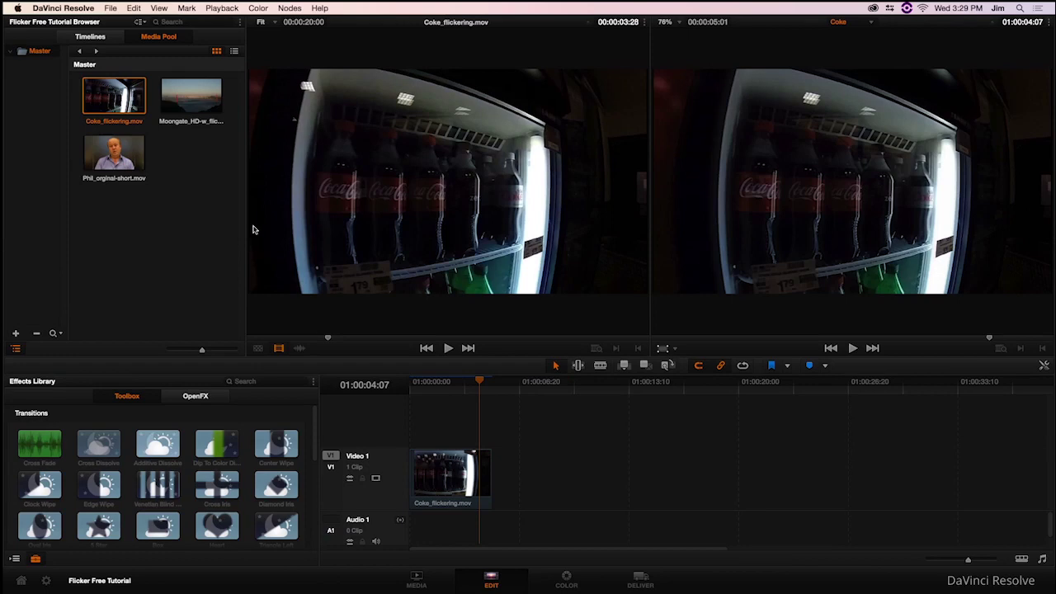
- Load Moongate_HD-w_flicker.mov as the source, play it, and replay it from near the start
double_click(211, 107)
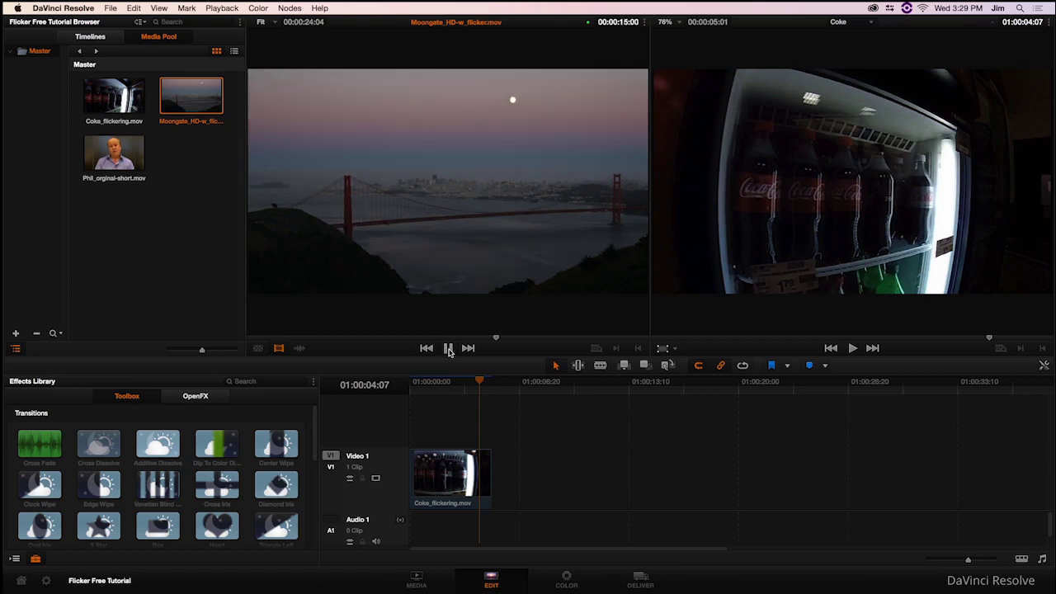
click(449, 349)
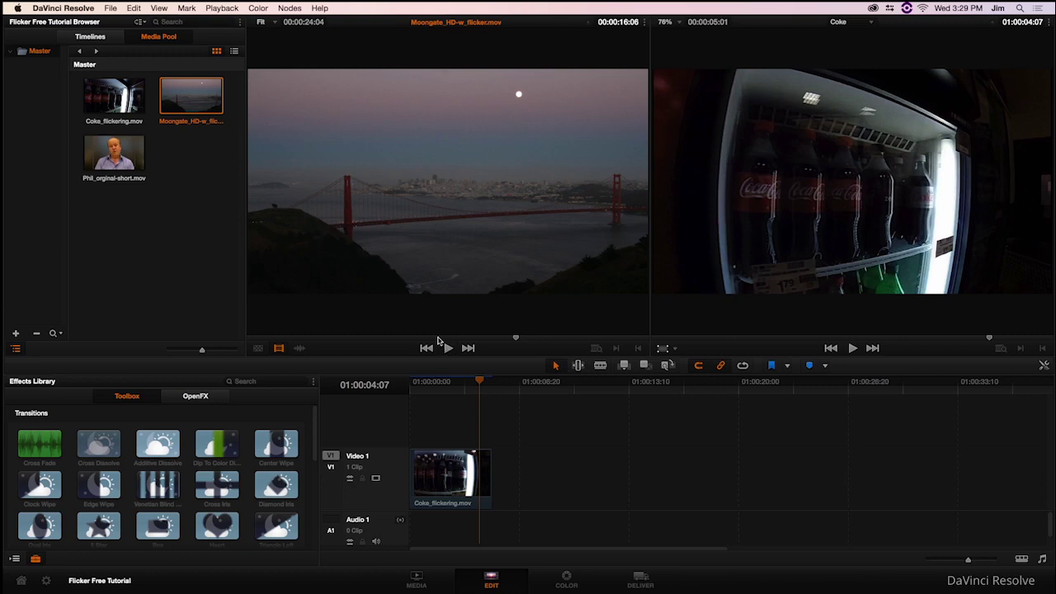
click(259, 338)
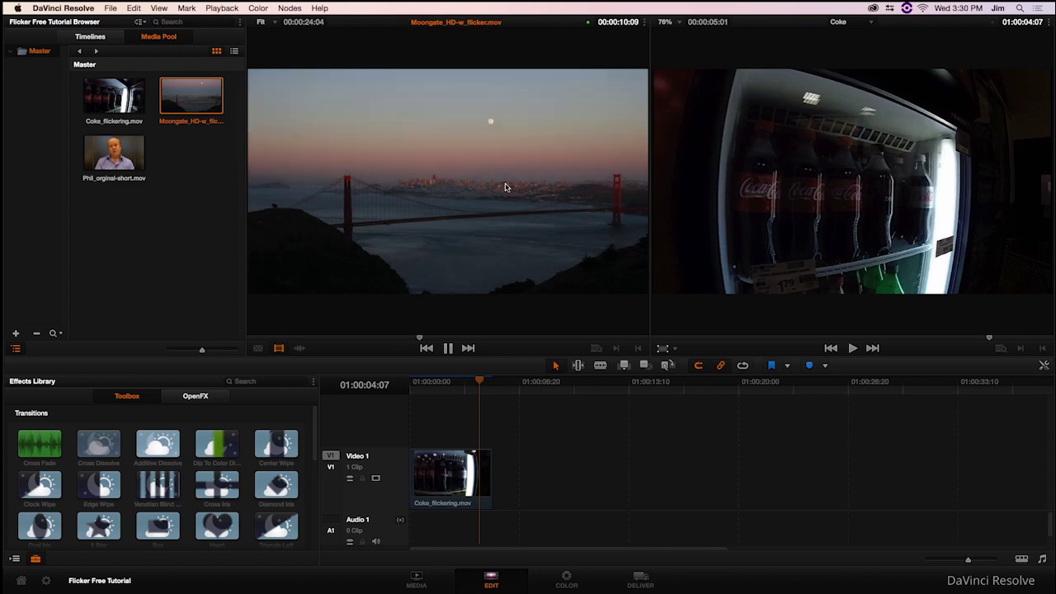
key(space)
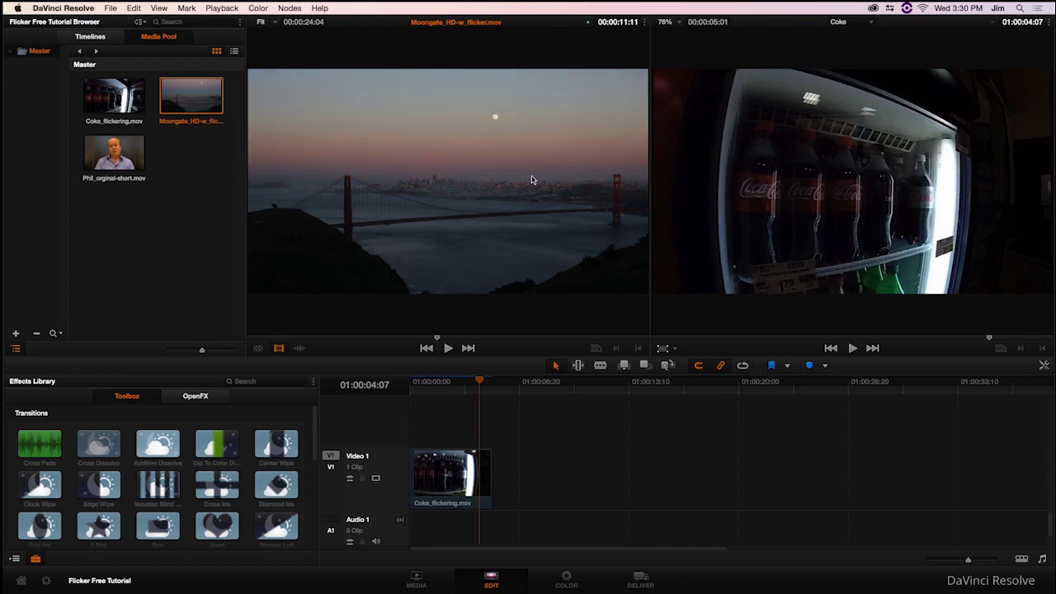
click(851, 25)
- Choose the Time Lapse timeline, play the de-flickered Golden Gate clip from frame one, then open Color
click(846, 45)
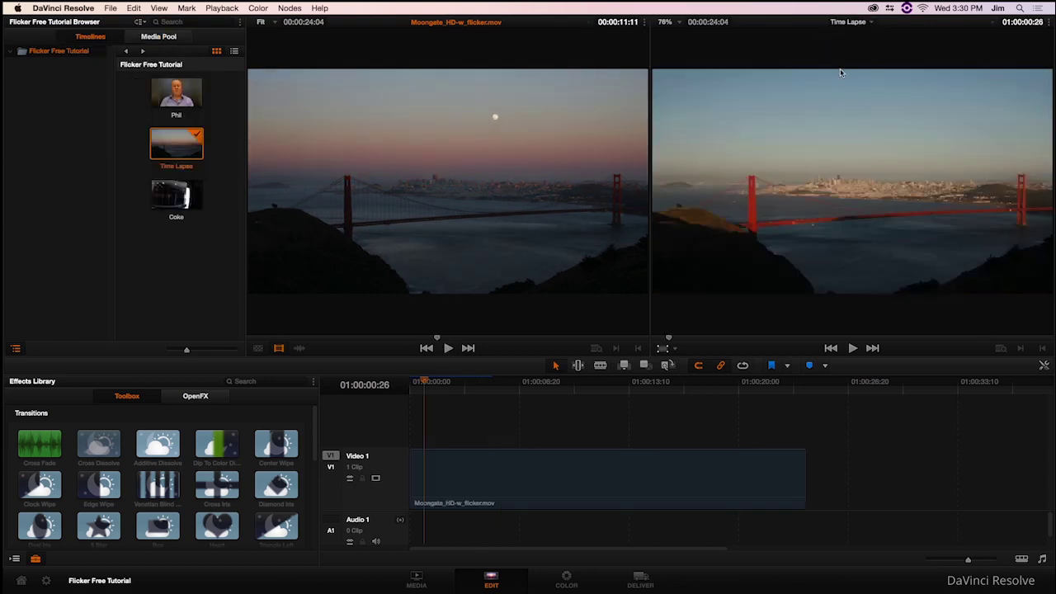
drag(668, 340, 654, 340)
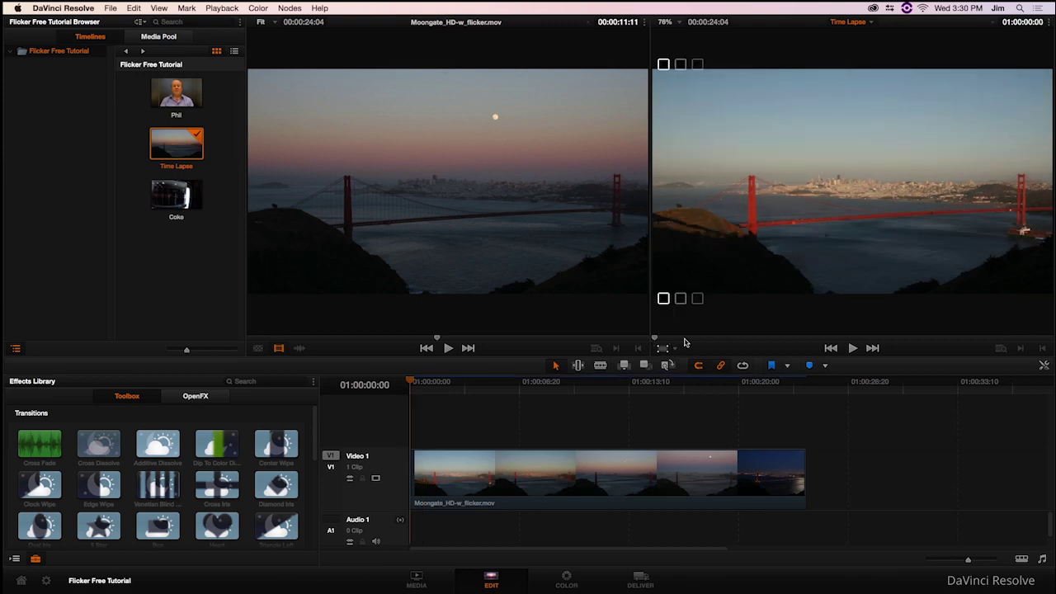
key(space)
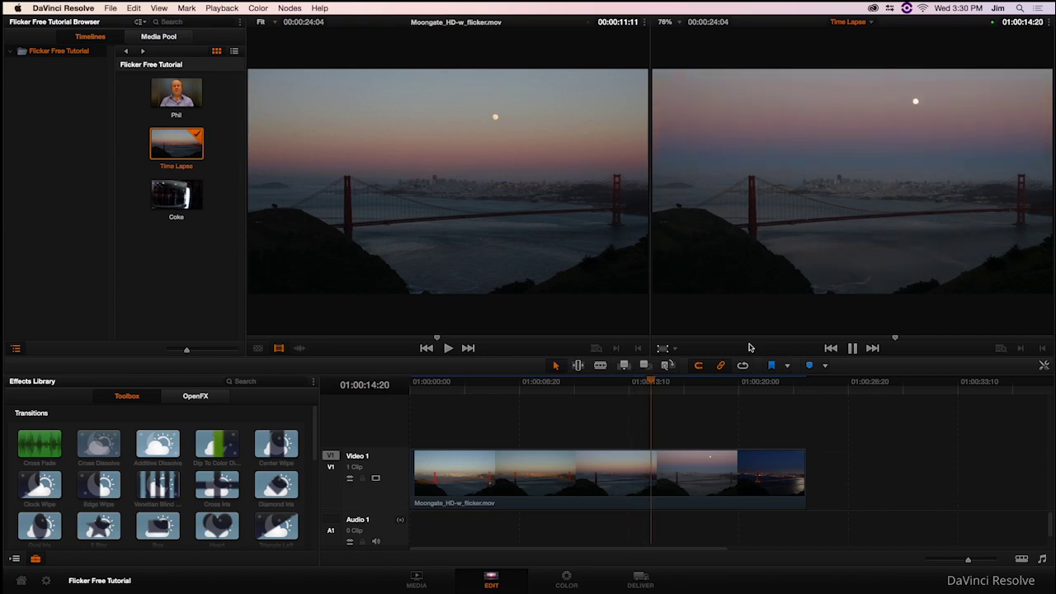
key(space)
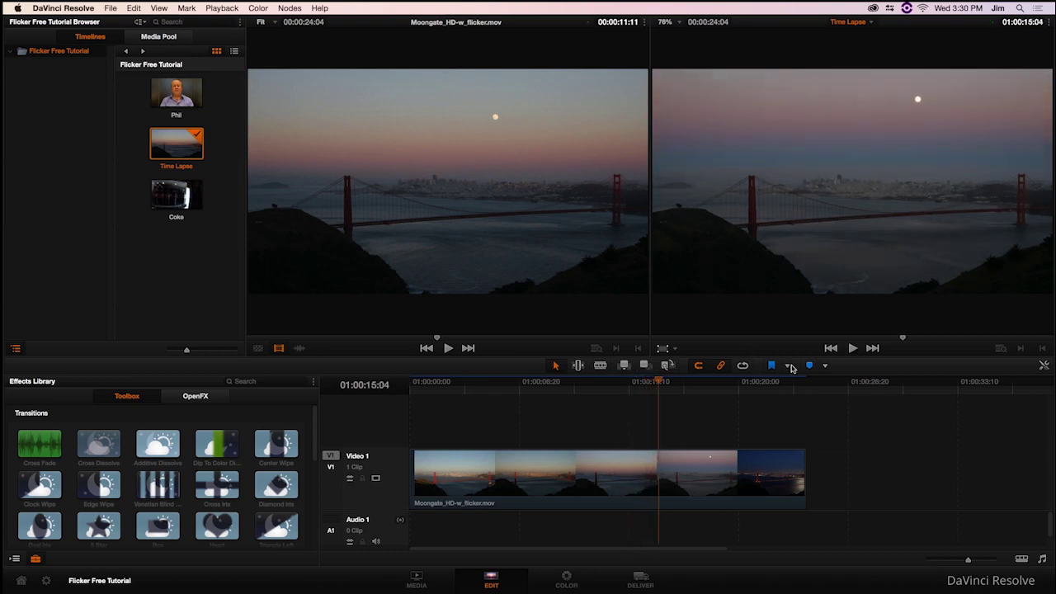
click(561, 582)
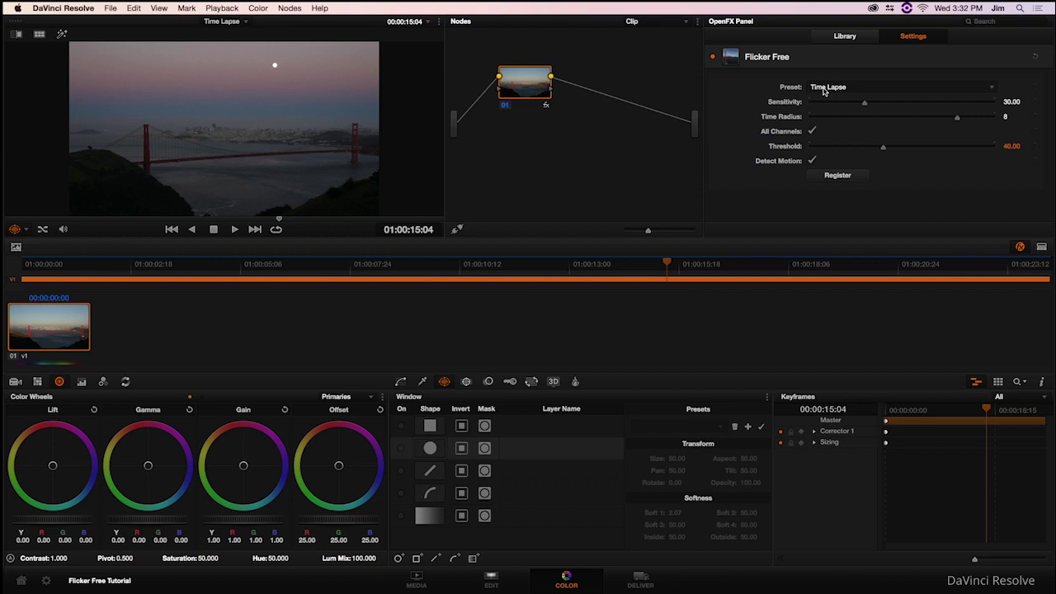
- Check the Flicker Free preset list, leaving Time Lapse (Sensitivity 30.00, Threshold 40.00) selected
click(823, 89)
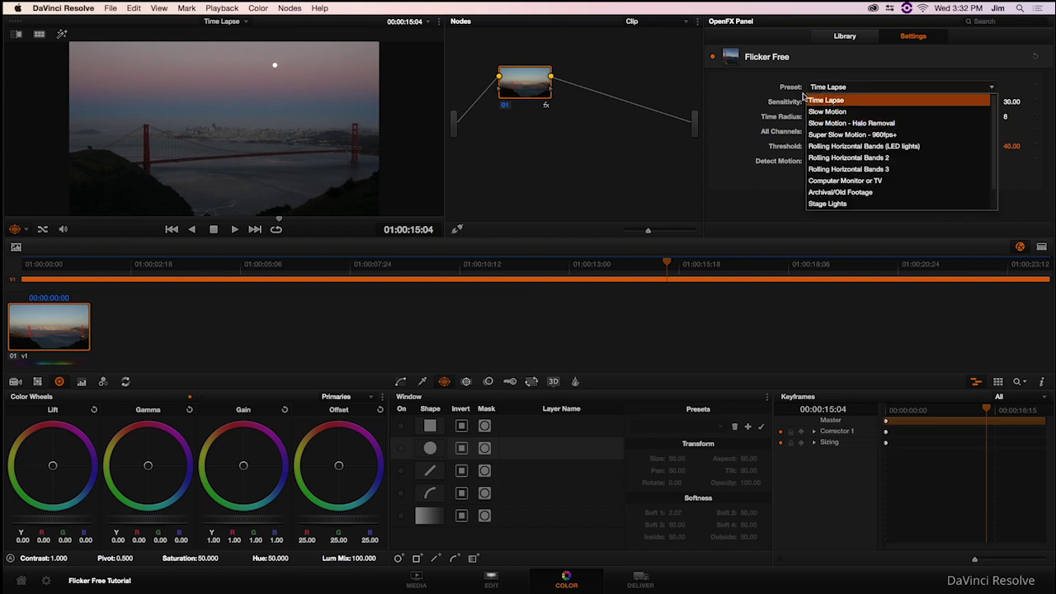
click(773, 88)
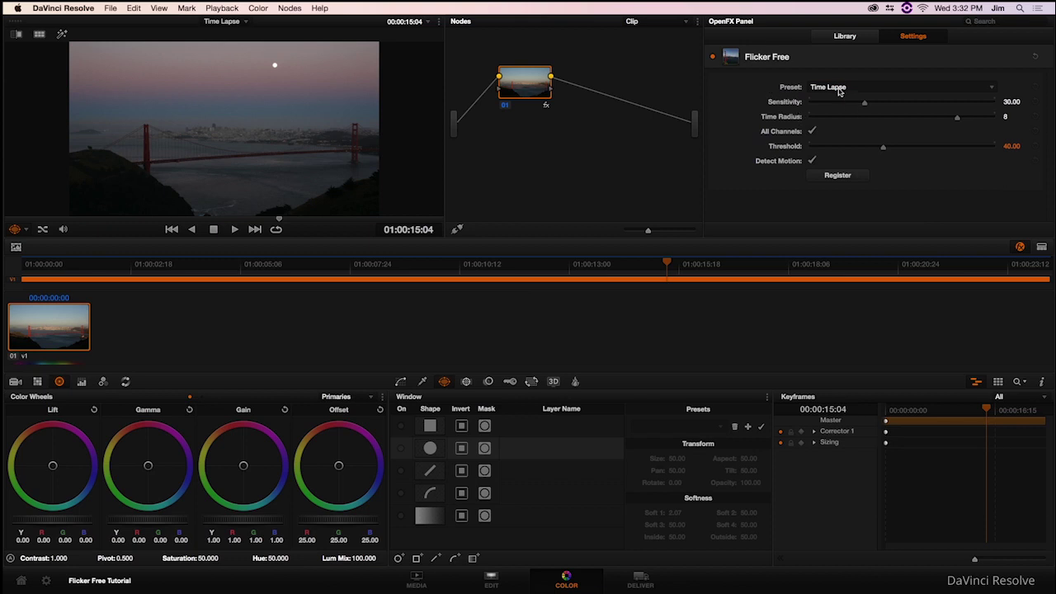